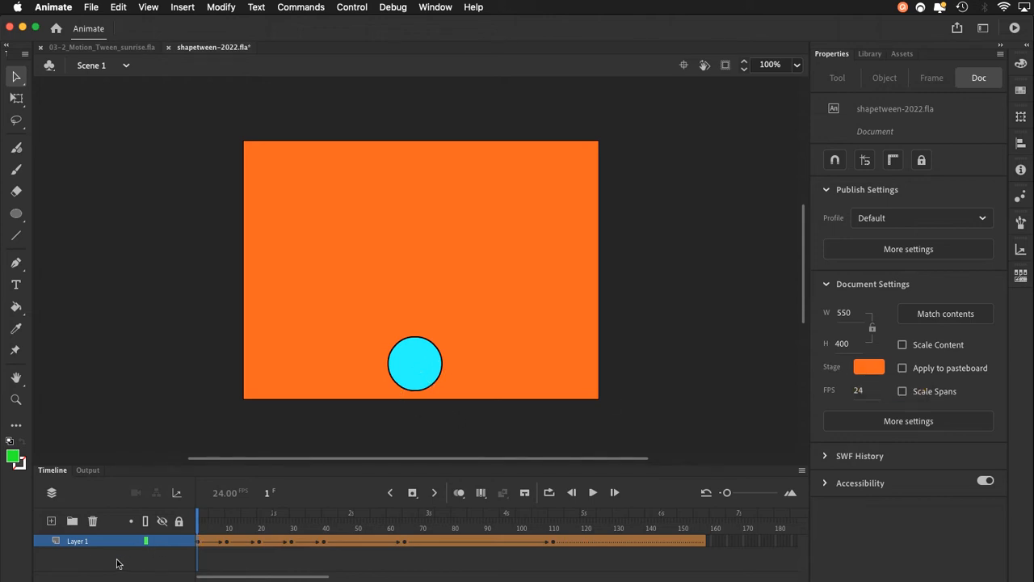
# Review the circle keyframes at frames 10, 20, 30 and 40, and select the star at frame 65.
pyautogui.click(223, 541)
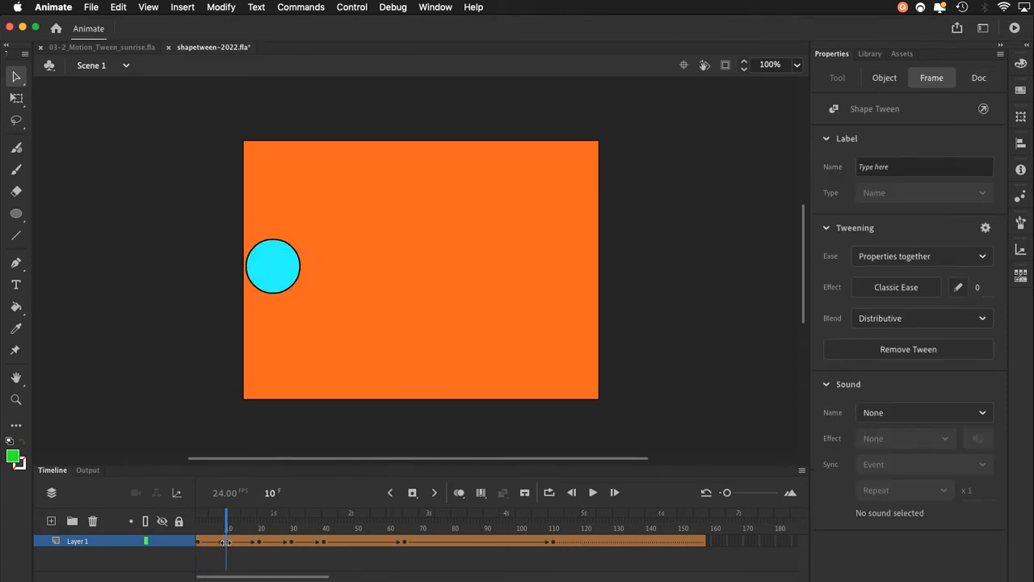
pyautogui.click(262, 542)
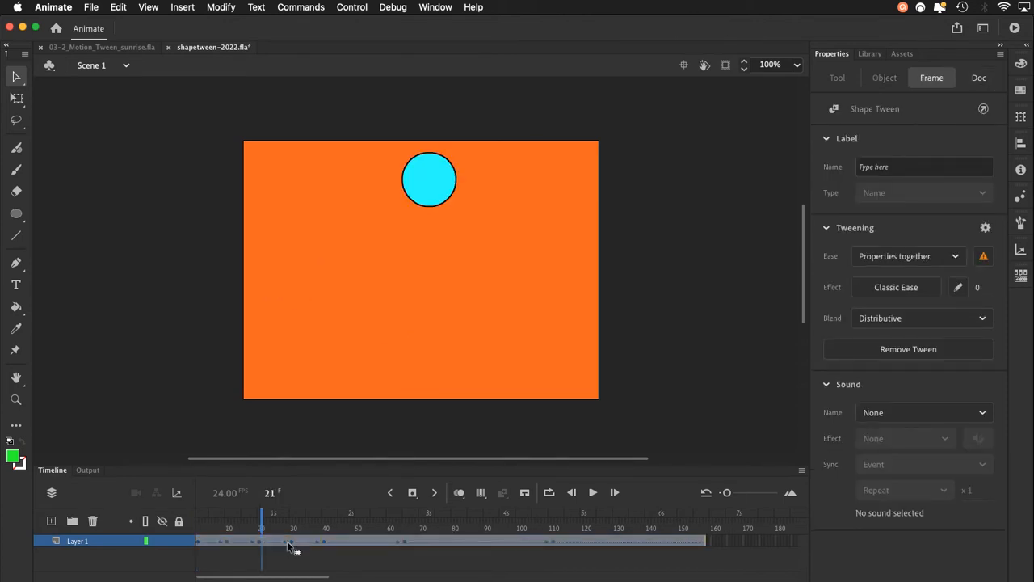
pyautogui.click(290, 541)
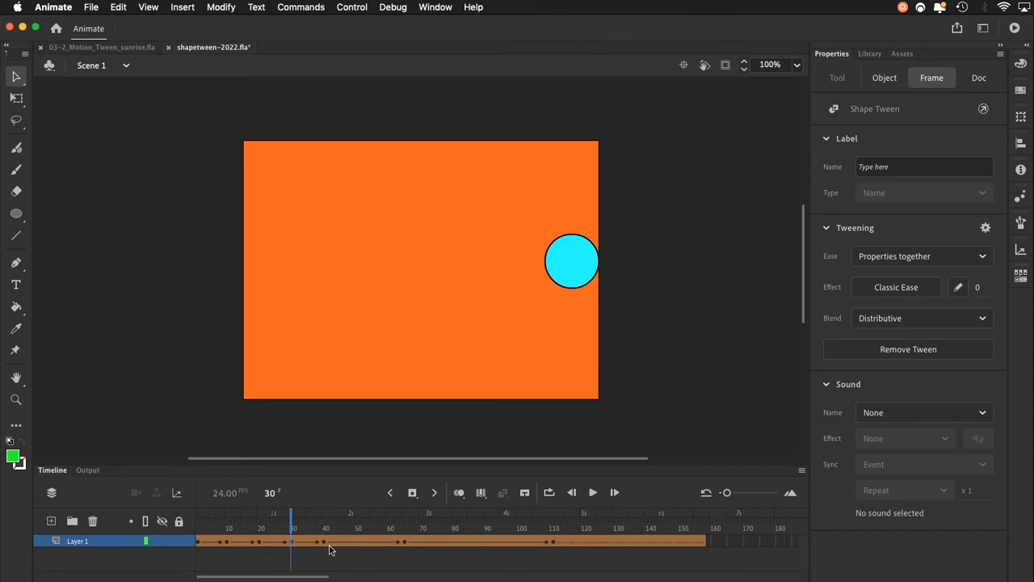
pyautogui.click(325, 541)
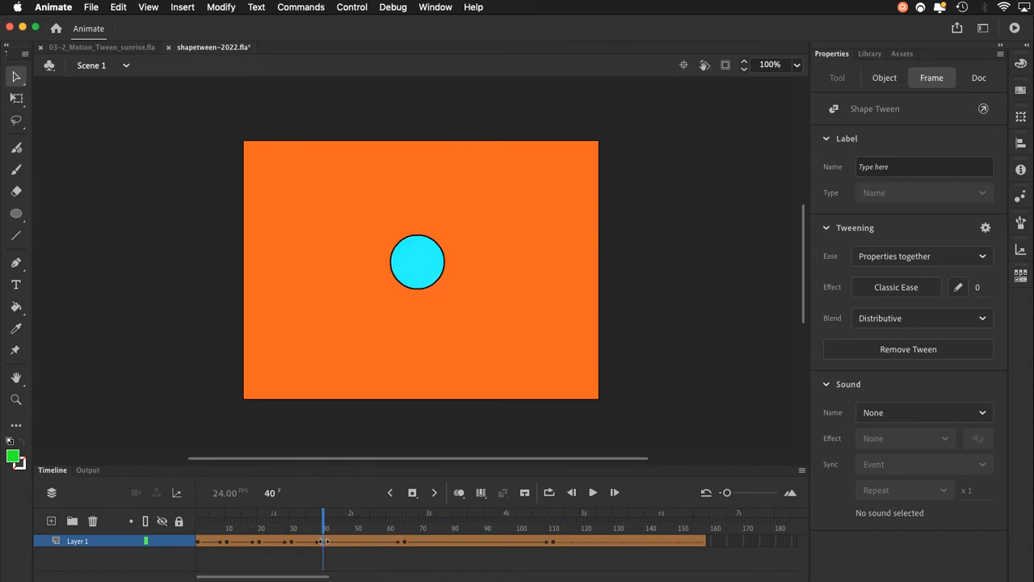
pyautogui.click(404, 541)
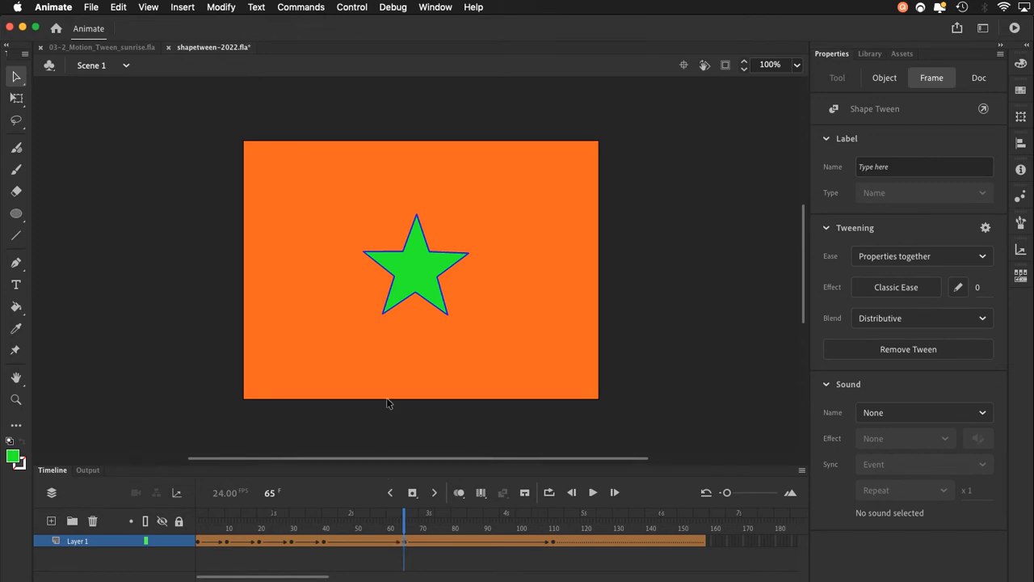
pyautogui.doubleClick(420, 279)
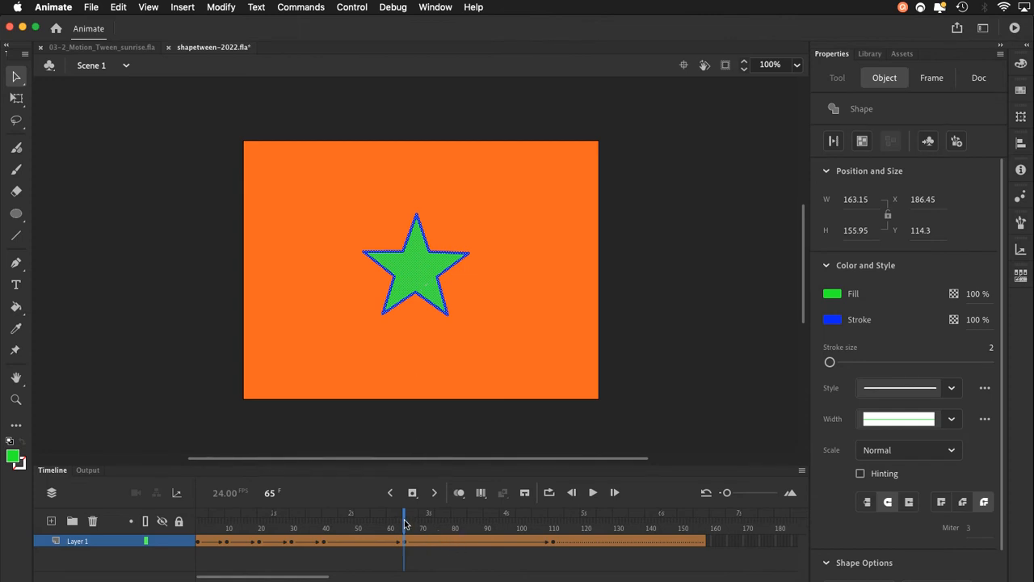
# Examine the enlarged star and its Free Transform box at frame 111, and check the final frame, 158.
pyautogui.moveTo(405, 523); pyautogui.dragTo(555, 525)
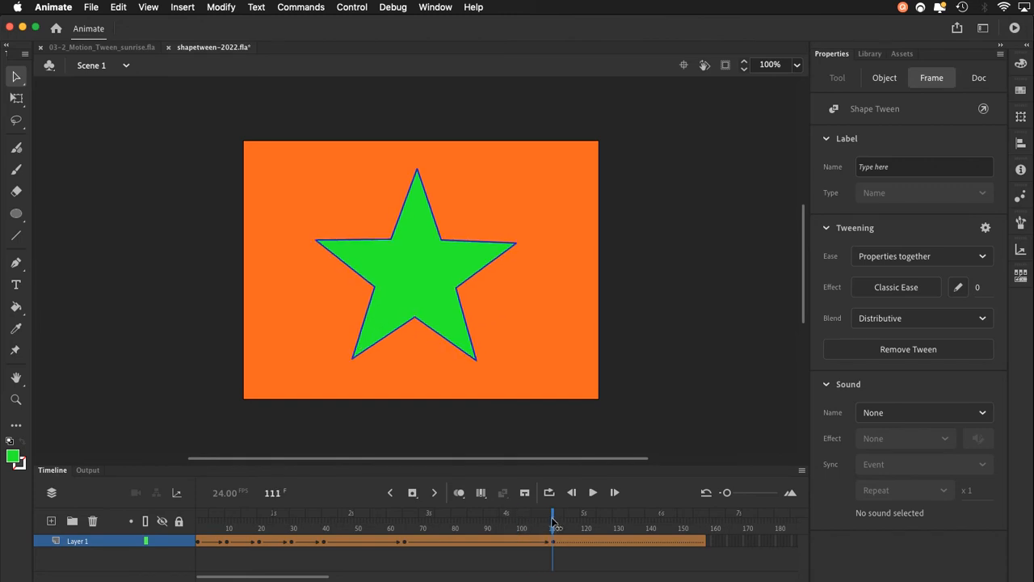
pyautogui.click(553, 542)
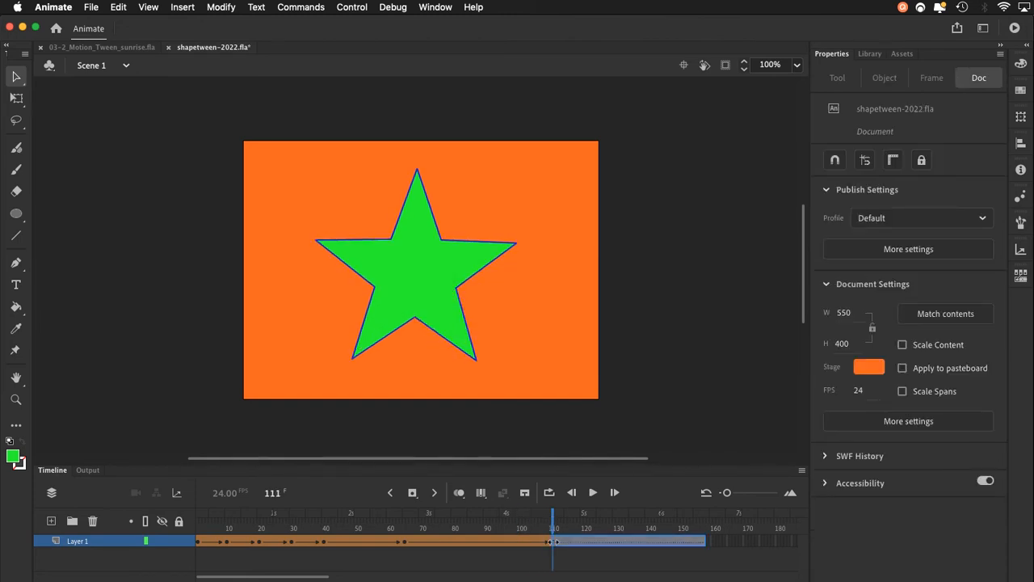
pyautogui.doubleClick(430, 323)
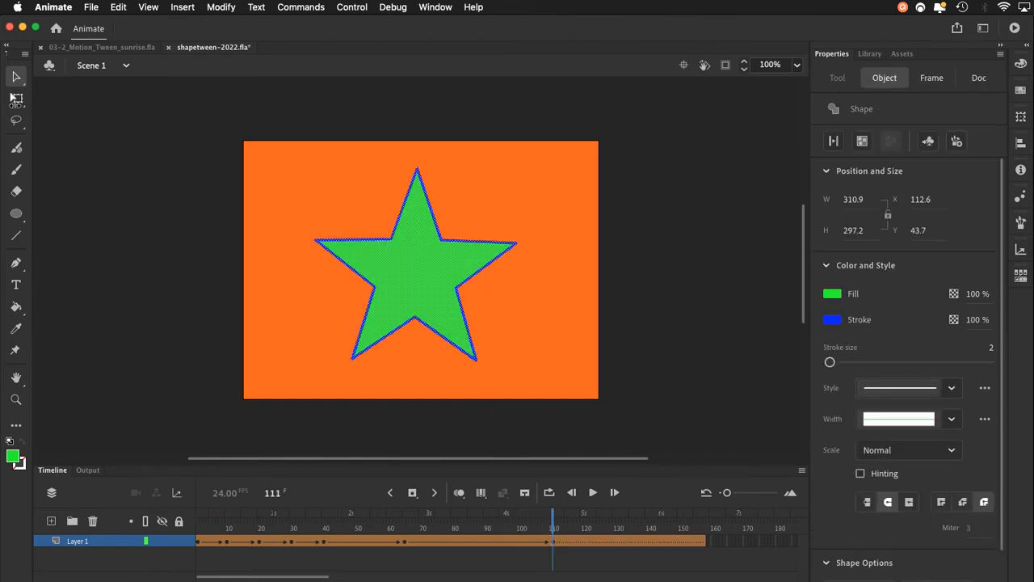
pyautogui.click(16, 100)
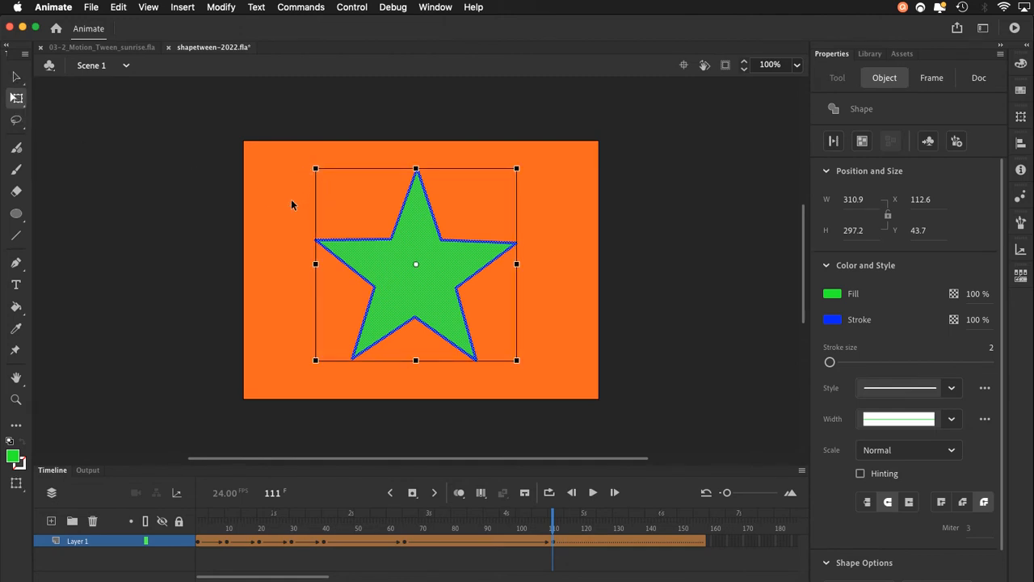
pyautogui.click(16, 76)
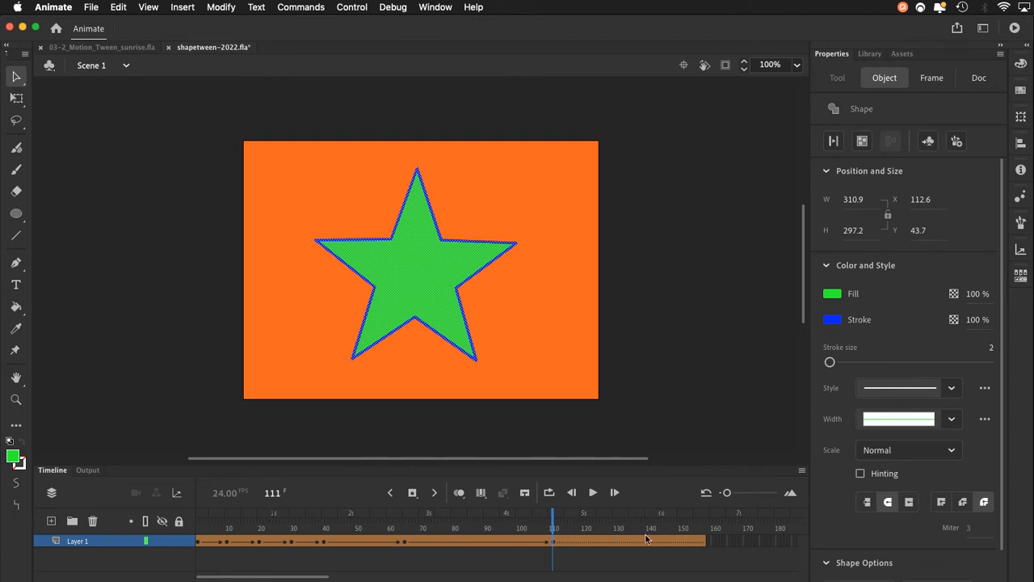
pyautogui.click(703, 543)
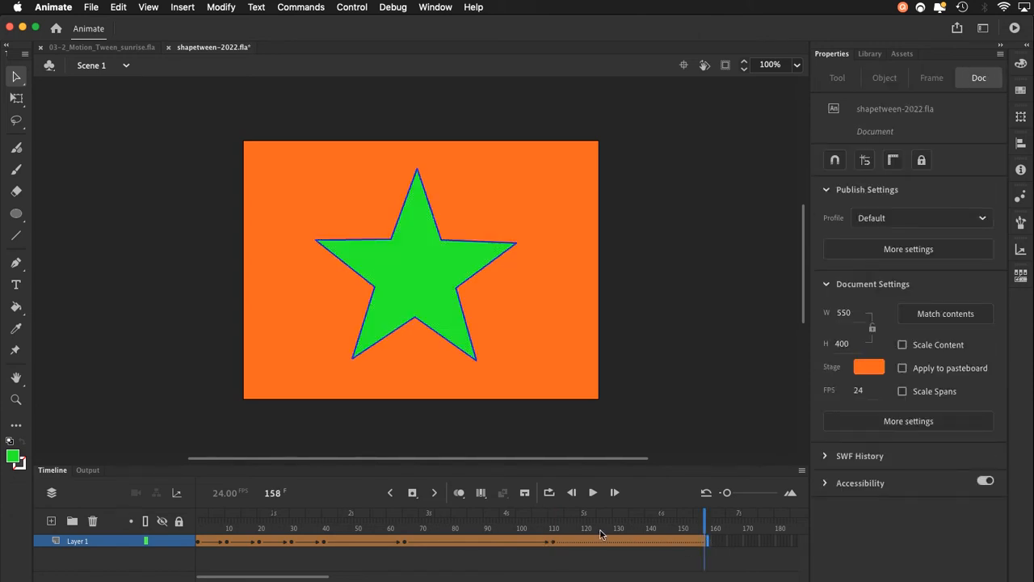
# Return to frame 1 and inspect the circle there, at frame 11 and at the frame 20 keyframe.
pyautogui.click(202, 535)
pyautogui.click(197, 534)
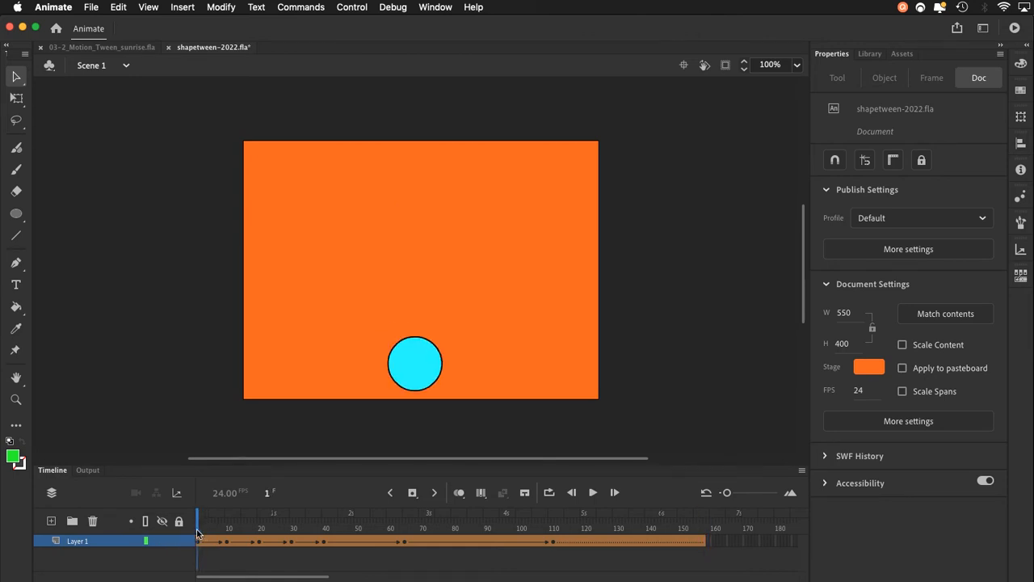
pyautogui.click(416, 373)
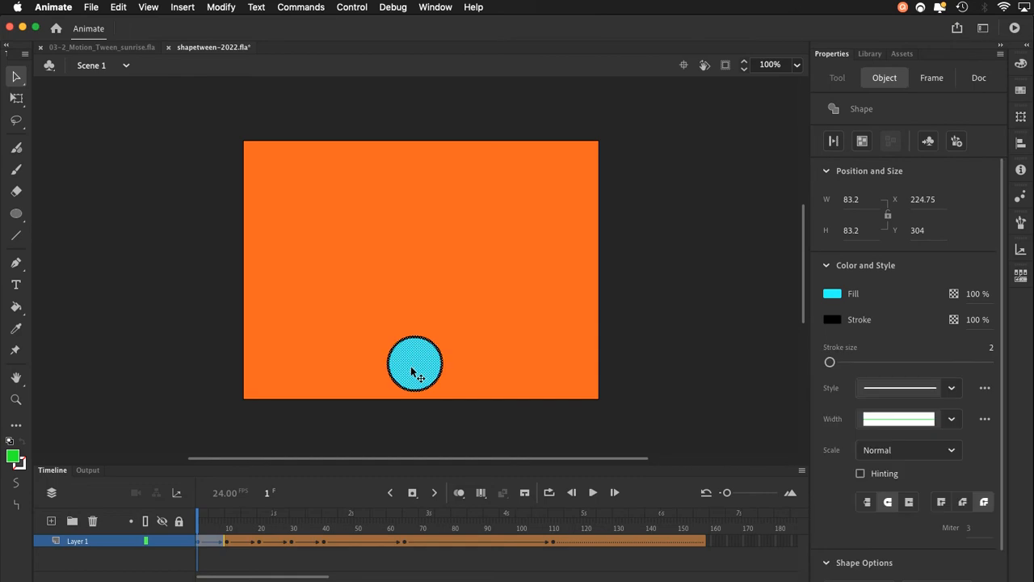
pyautogui.click(228, 517)
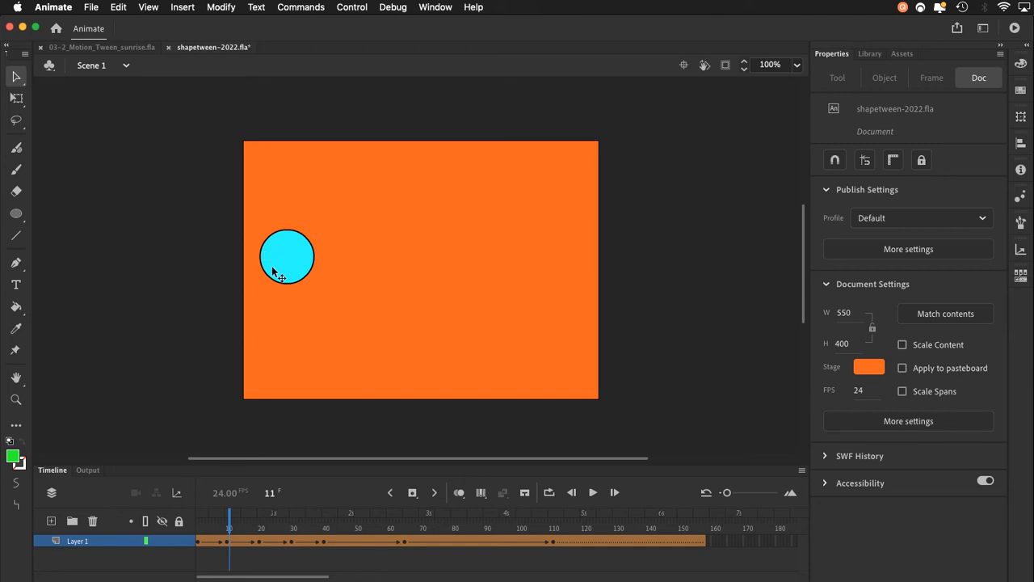
pyautogui.click(259, 523)
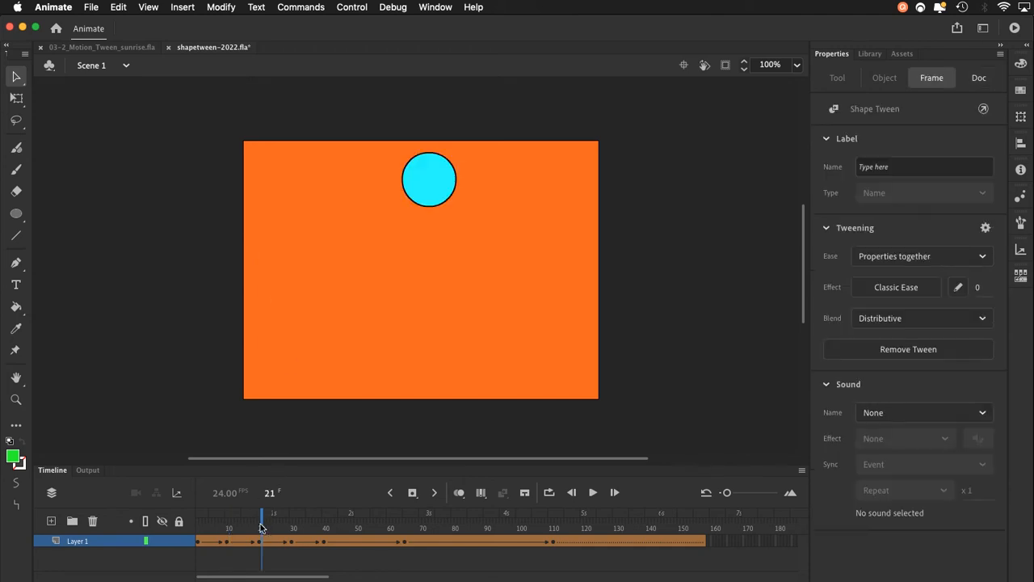
pyautogui.click(257, 524)
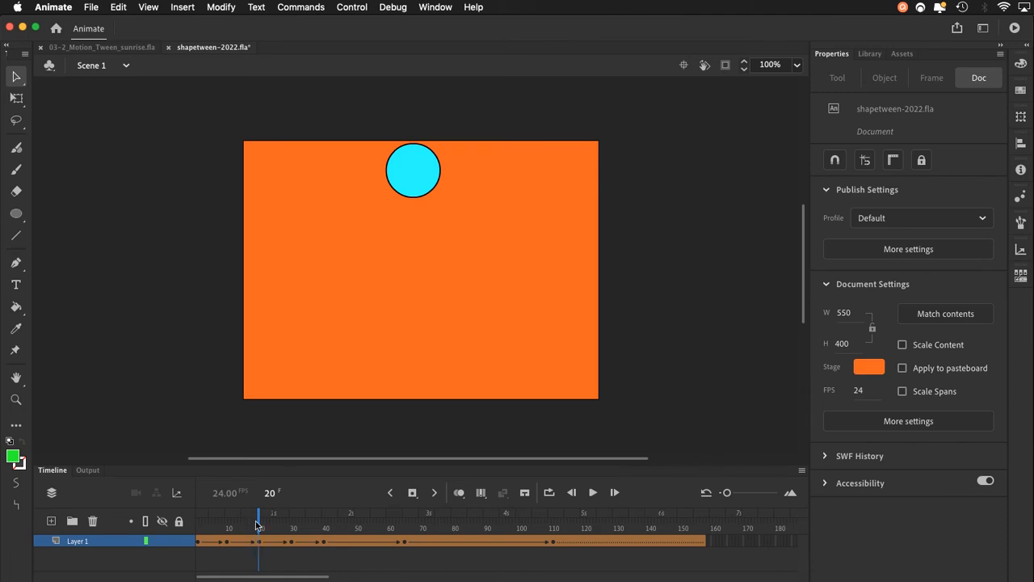
pyautogui.click(408, 187)
pyautogui.doubleClick(409, 188)
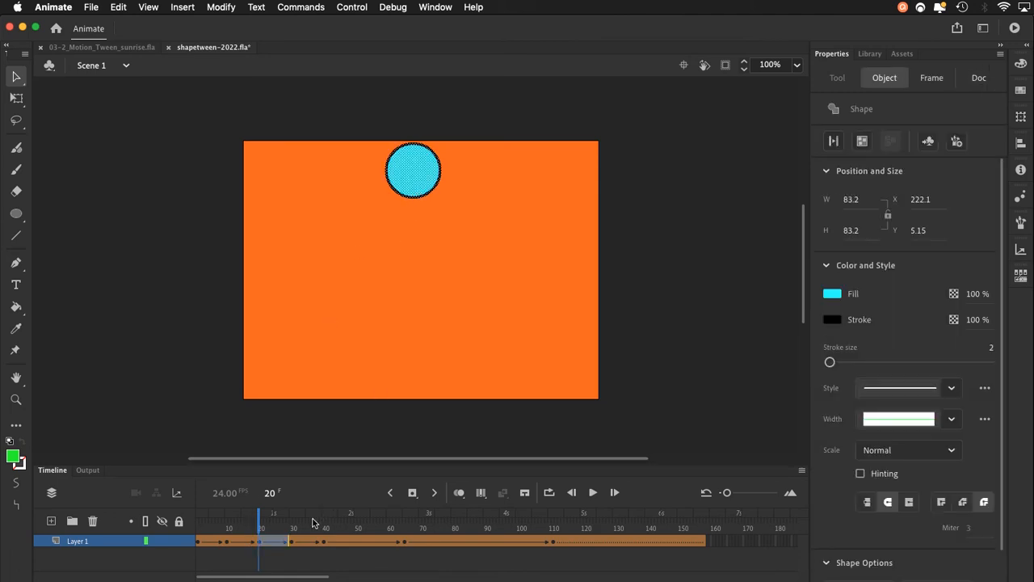
# Inspect the circle at the frame 30 keyframe and check its position at frame 40.
pyautogui.click(294, 530)
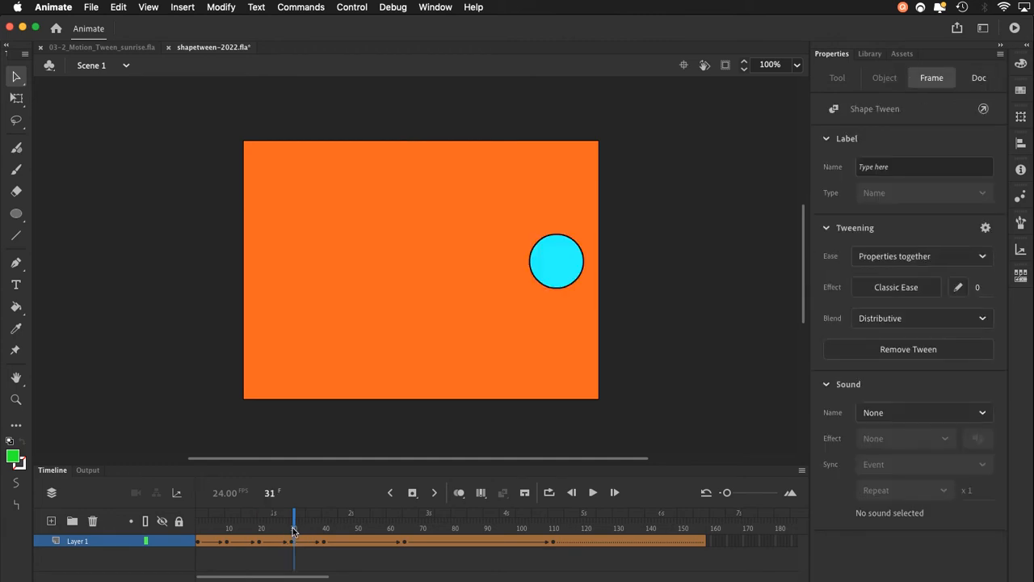
pyautogui.click(291, 529)
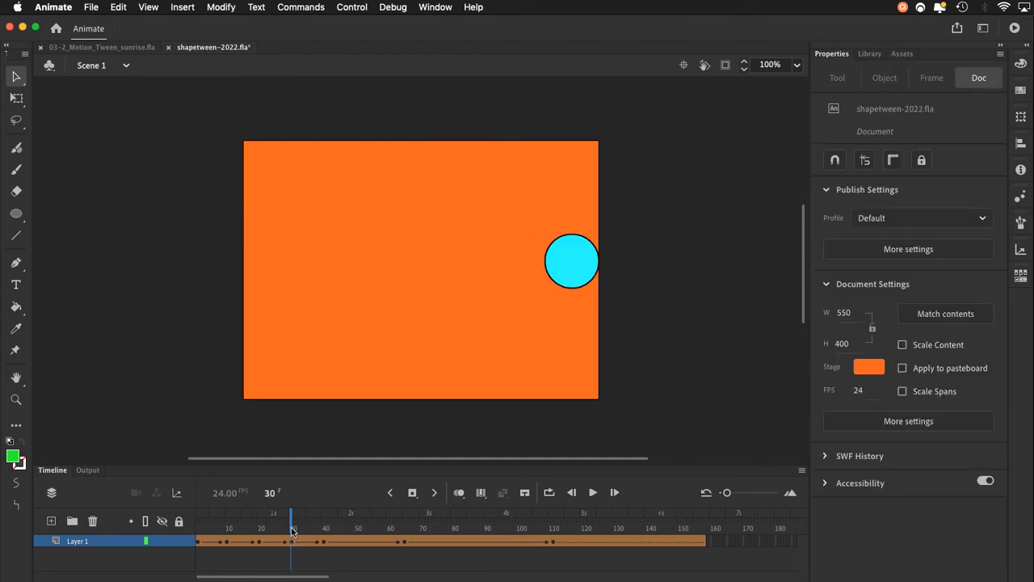
pyautogui.click(568, 273)
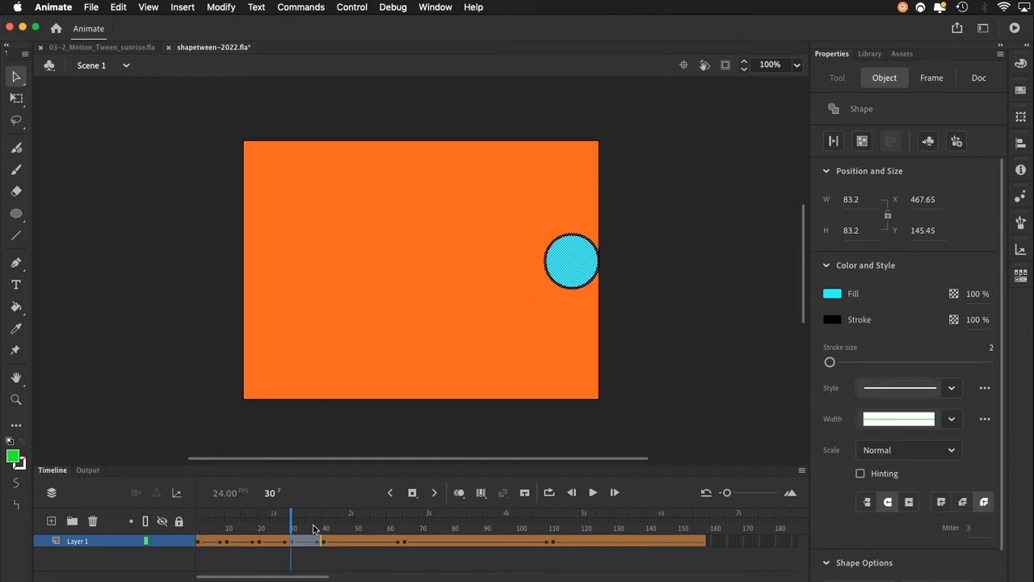
pyautogui.click(324, 530)
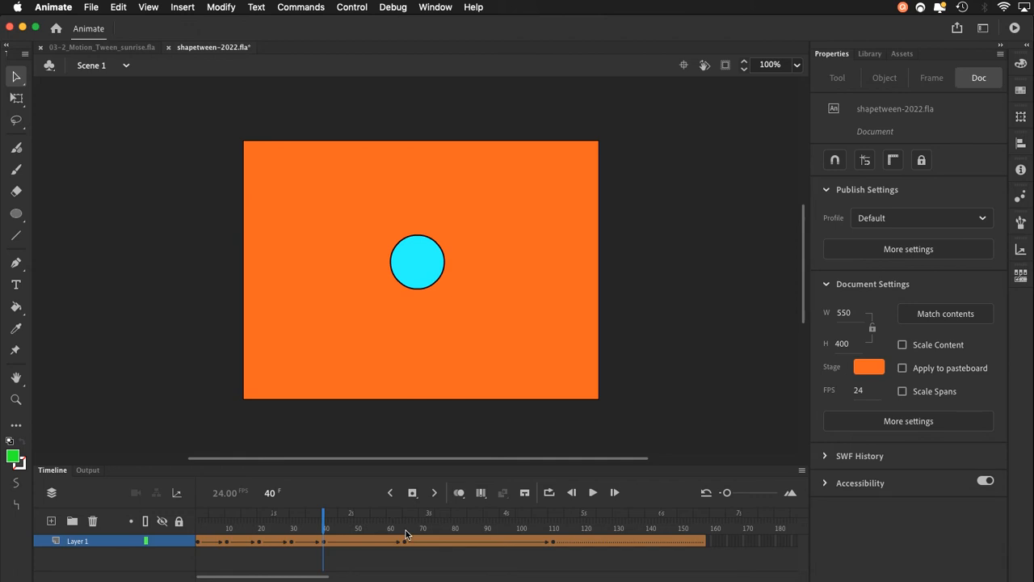
# Scrub through the circle-to-star morph from frame 40 to frame 65, and select the star shape there.
pyautogui.click(327, 527)
pyautogui.moveTo(328, 526); pyautogui.dragTo(381, 518)
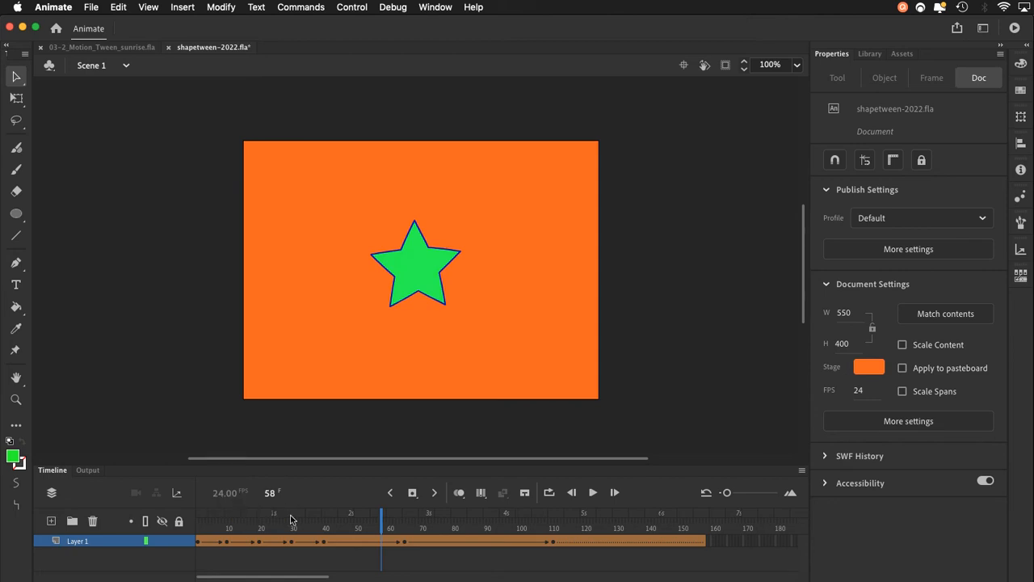
pyautogui.moveTo(382, 520); pyautogui.dragTo(404, 520)
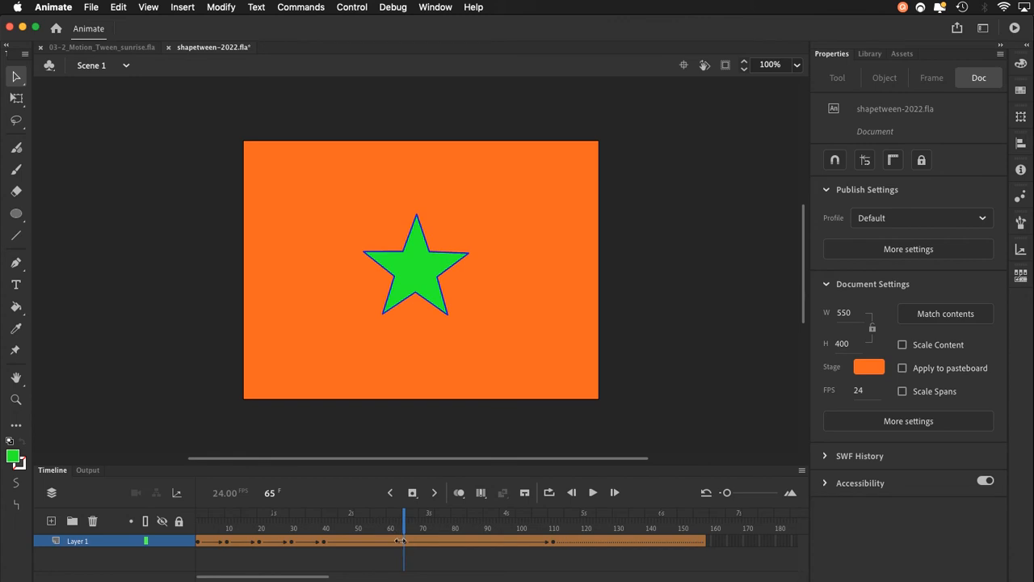
pyautogui.click(403, 540)
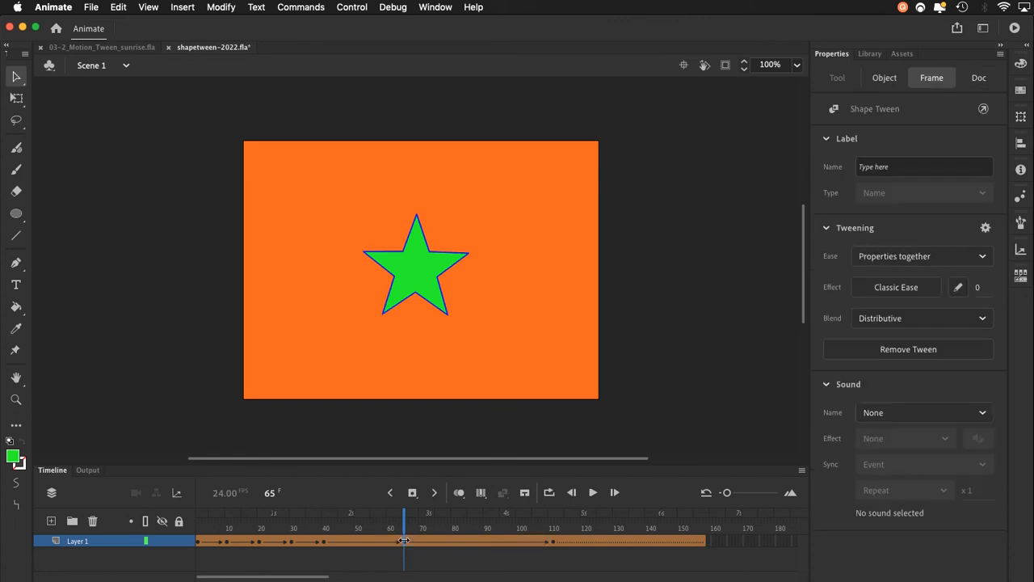
pyautogui.click(415, 295)
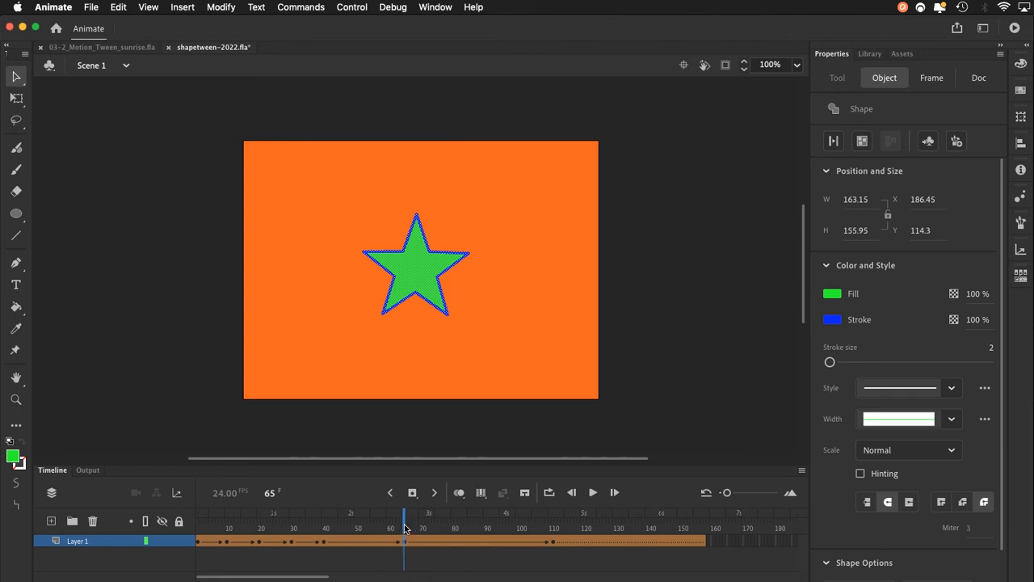
# Inspect the enlarged star's fill at frame 111 and scrub through the star's hold to frame 137.
pyautogui.click(553, 530)
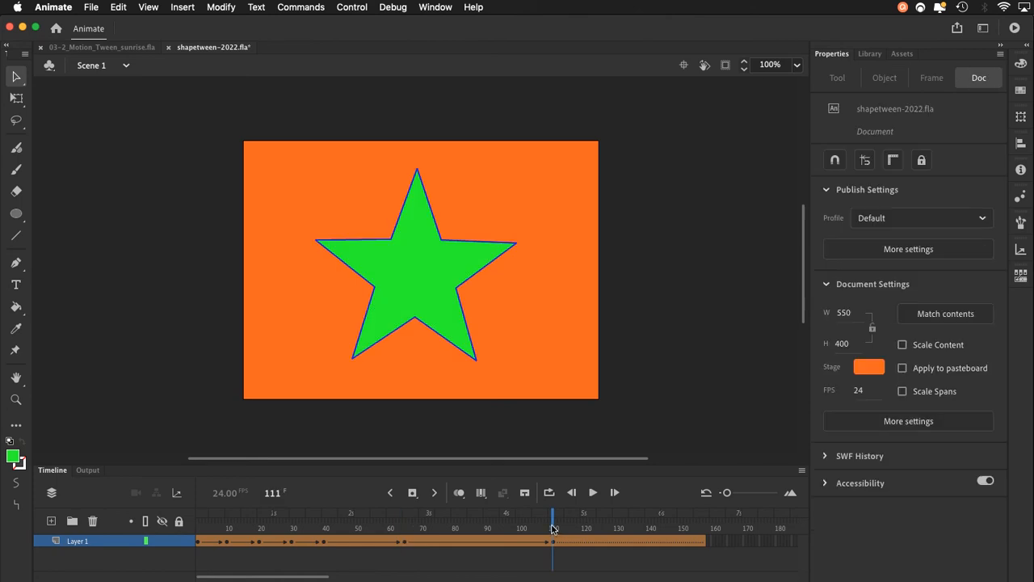
pyautogui.click(416, 304)
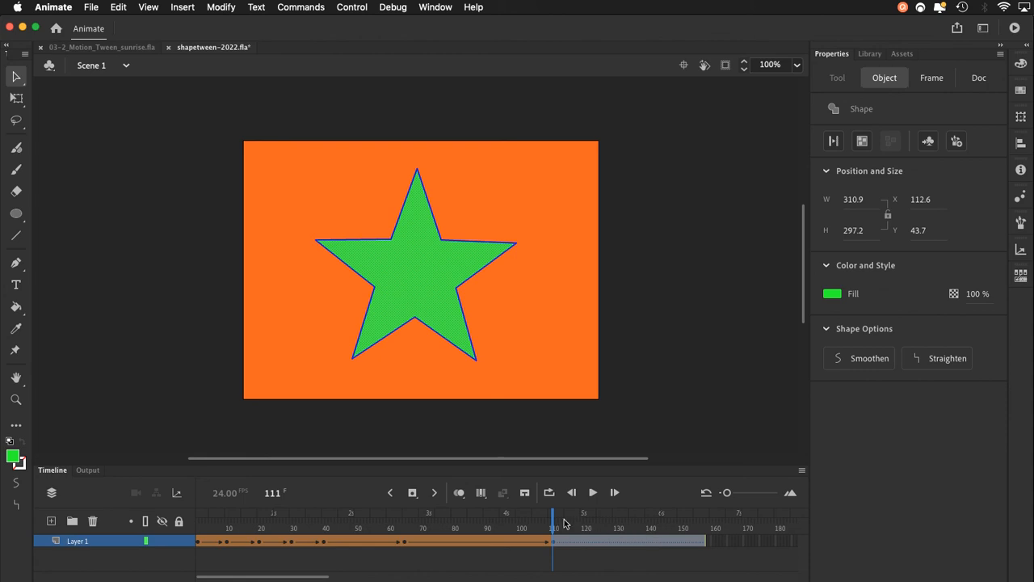
pyautogui.moveTo(564, 523); pyautogui.dragTo(638, 534)
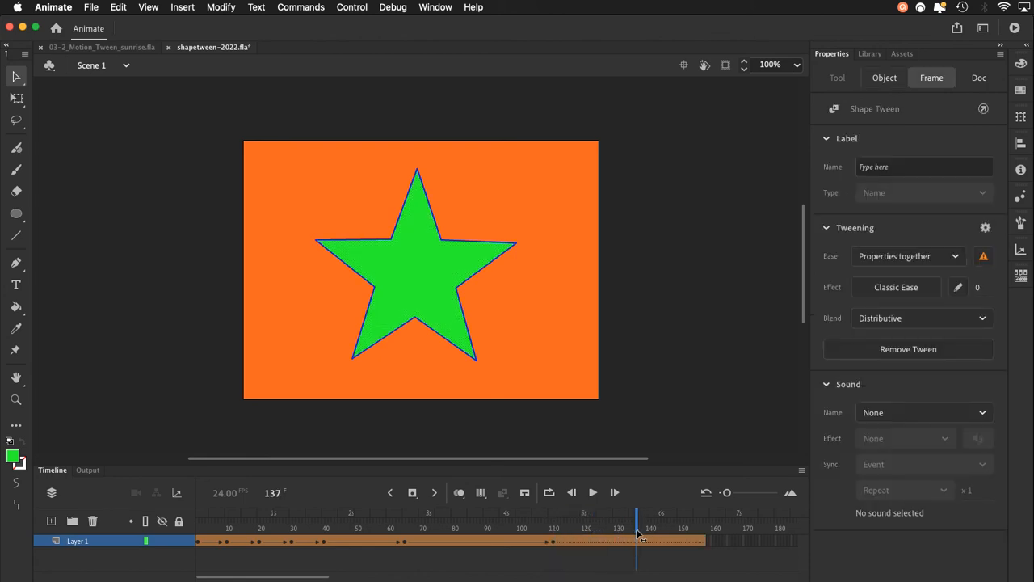
# Deselect everything, test the movie to preview the shape tween animation, and close the preview window.
pyautogui.click(676, 443)
pyautogui.click(1015, 28)
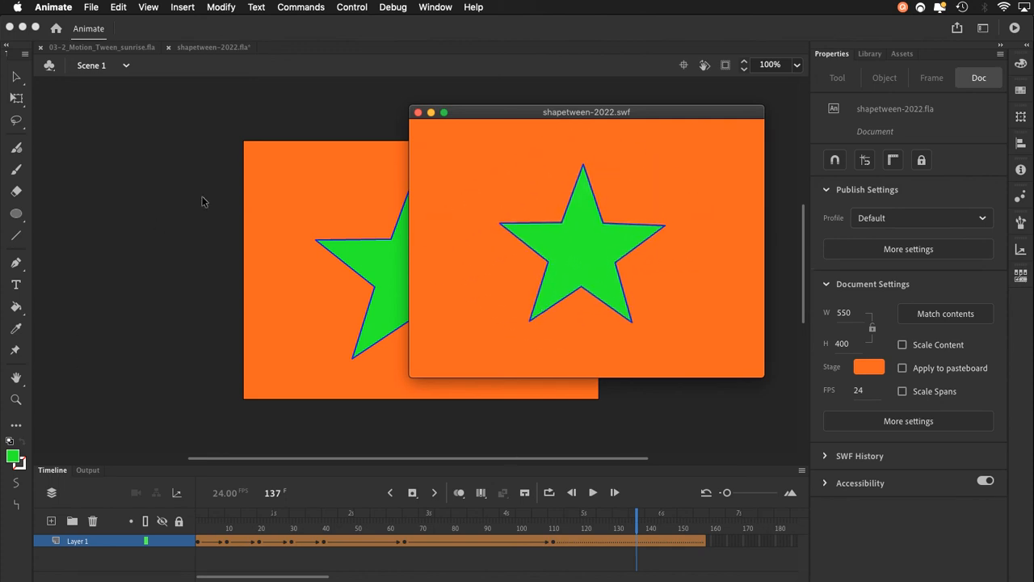
pyautogui.click(418, 112)
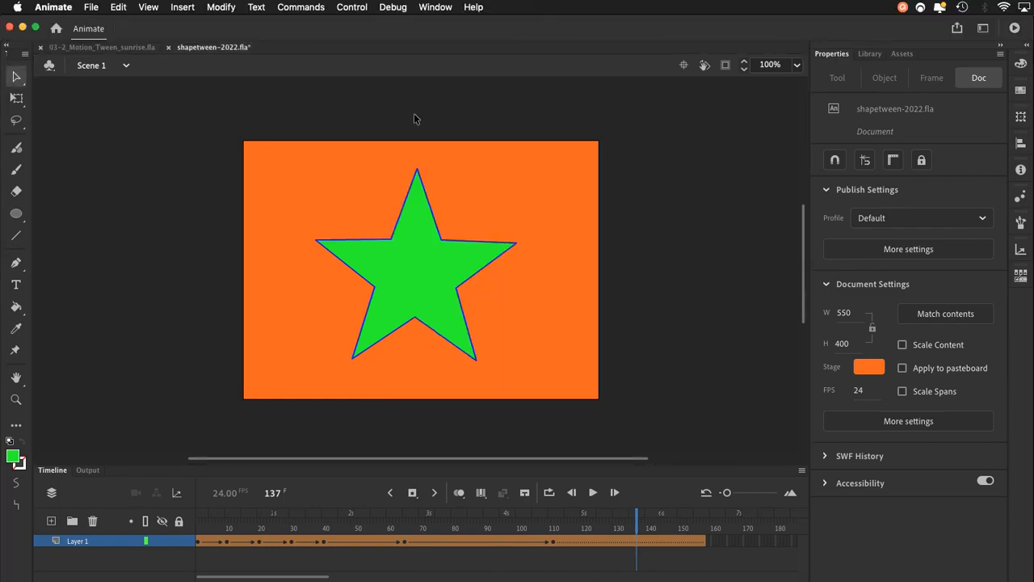